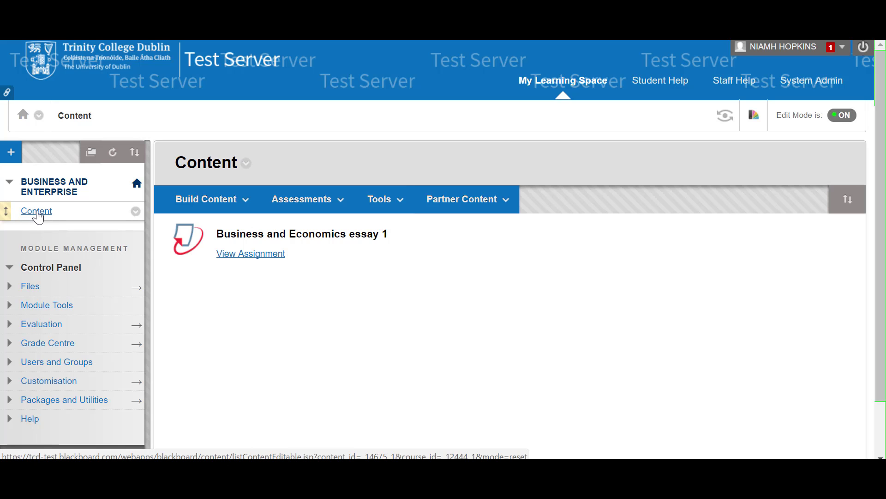
Step: Start a new Turnitin Direct Assignment in the module's Content area
click(38, 213)
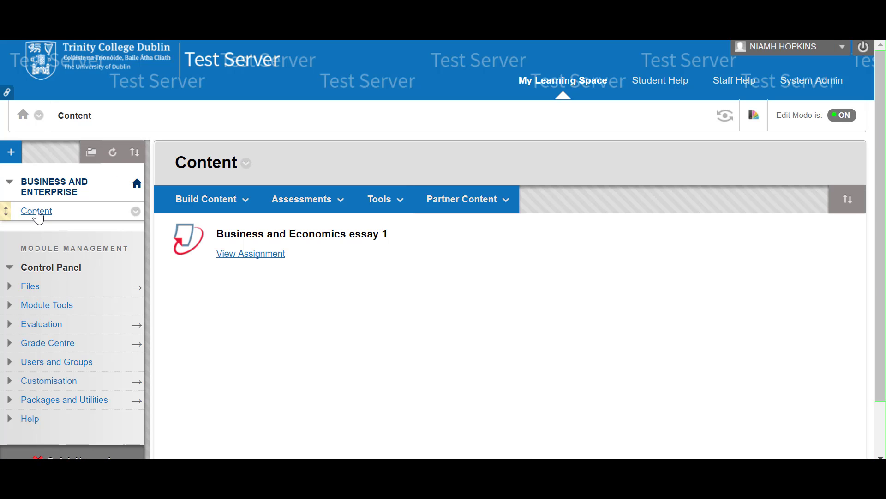
click(340, 199)
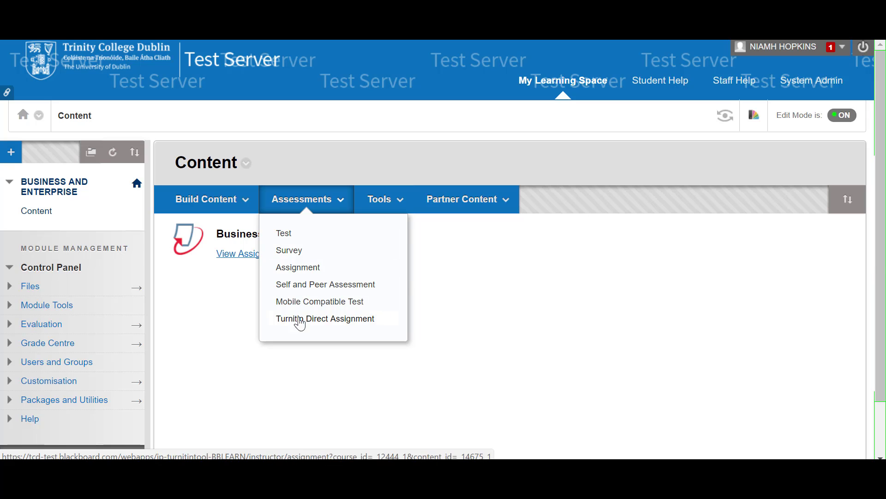
click(297, 320)
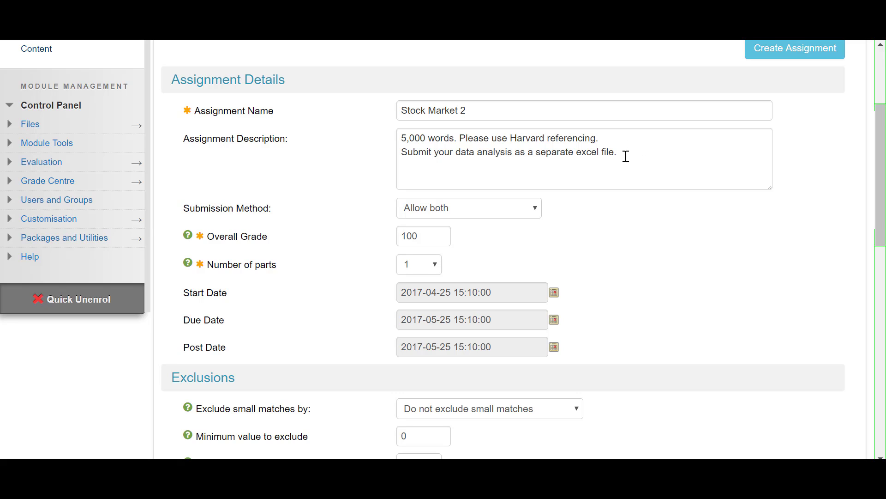
Step: Set the assignment's submission method to File upload, keep the overall grade at 100, and set the number of parts to 2
click(532, 210)
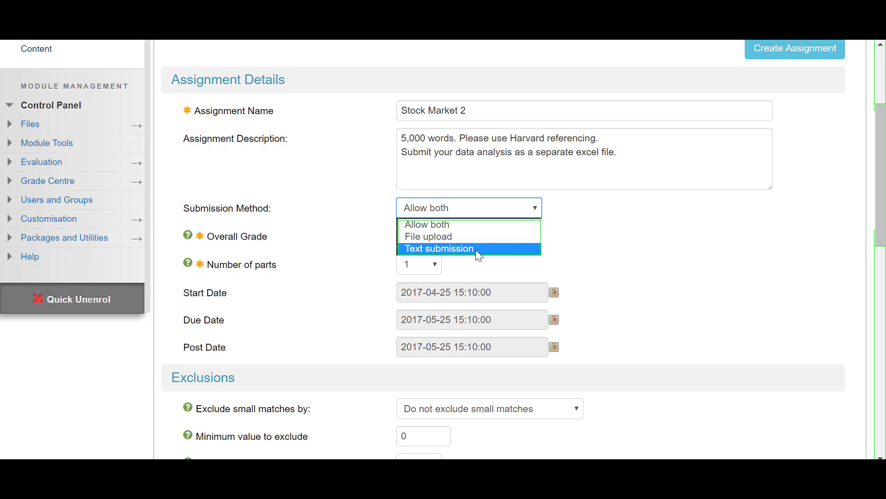
click(420, 234)
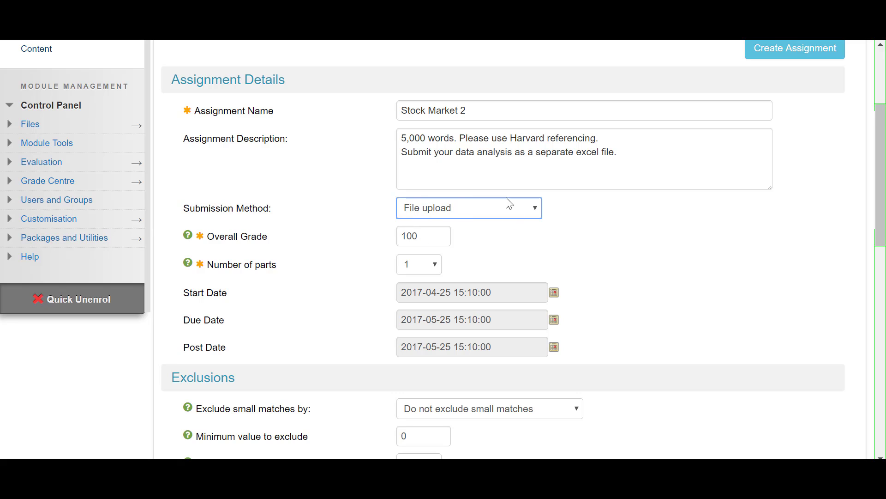
click(422, 236)
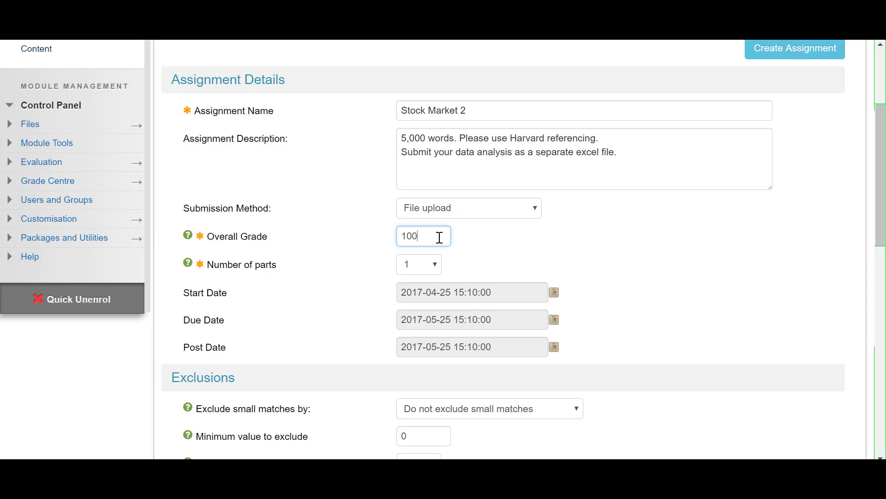
click(434, 268)
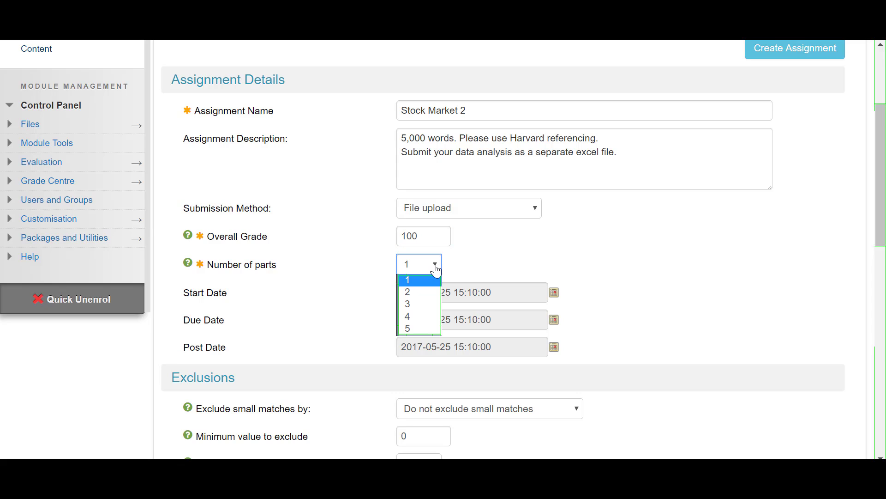
click(415, 292)
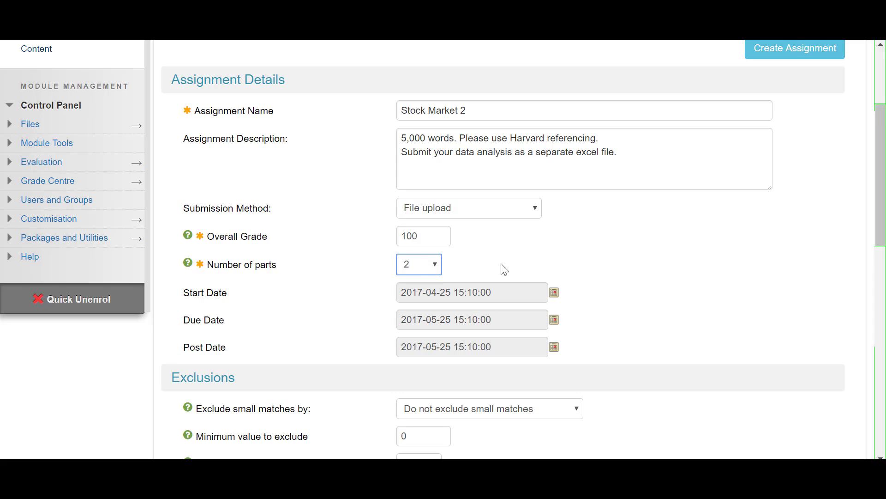
Step: Set the assignment's start date to 2 May 2017, keeping the time at 15:10:00
click(502, 294)
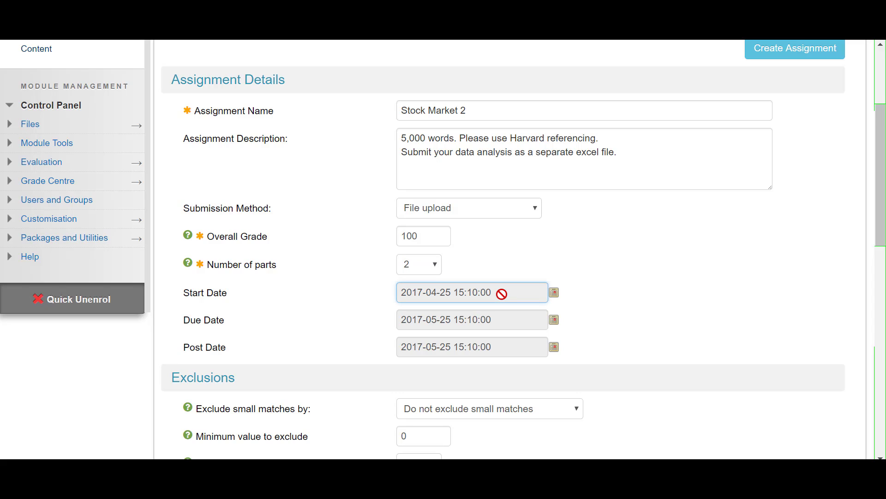
click(554, 293)
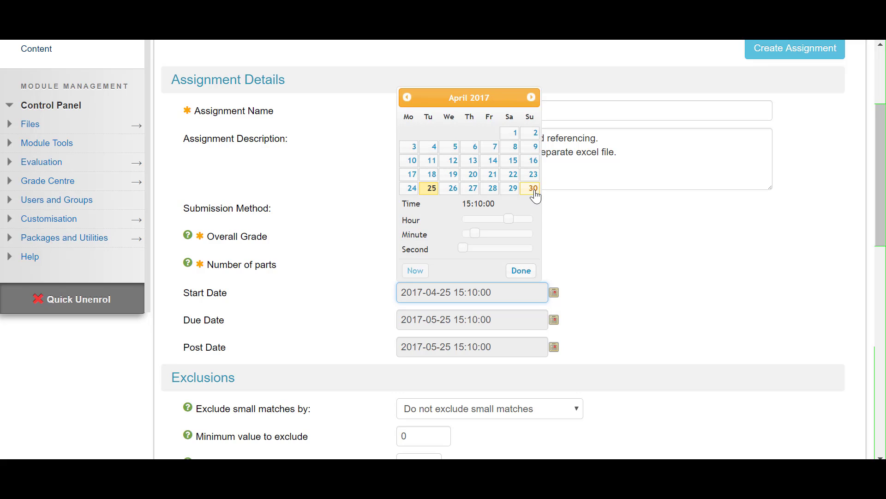
click(531, 97)
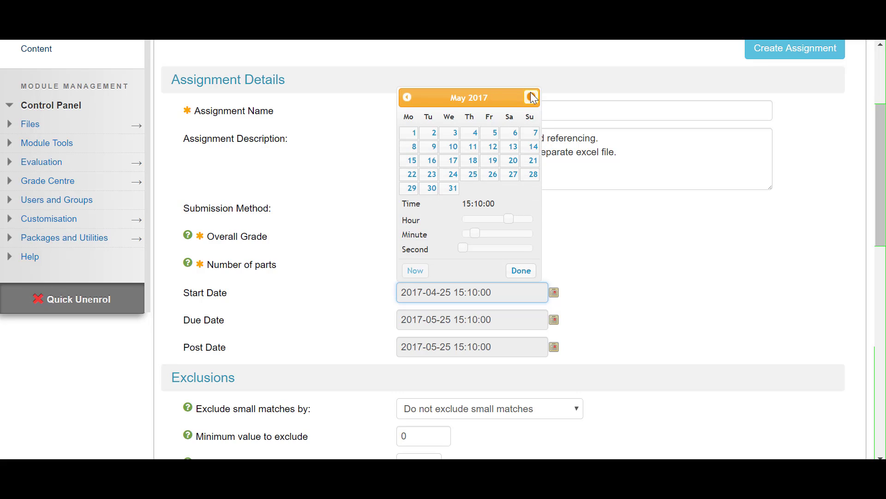
click(433, 134)
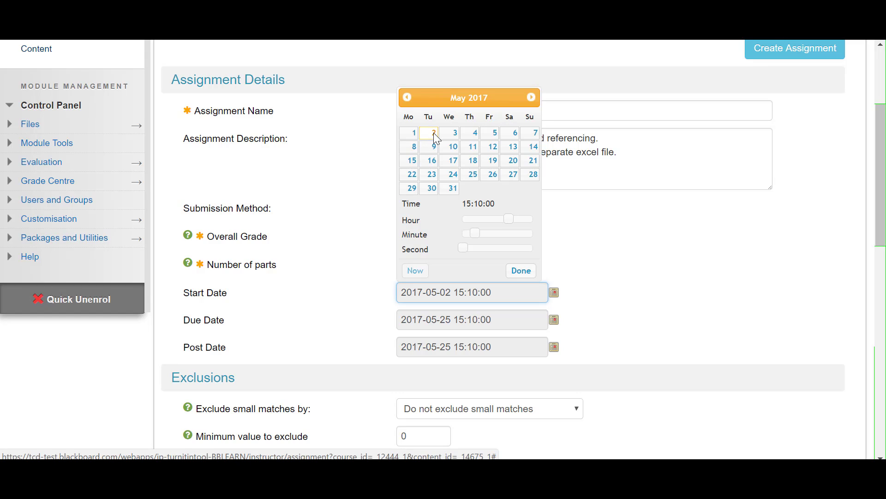
click(522, 272)
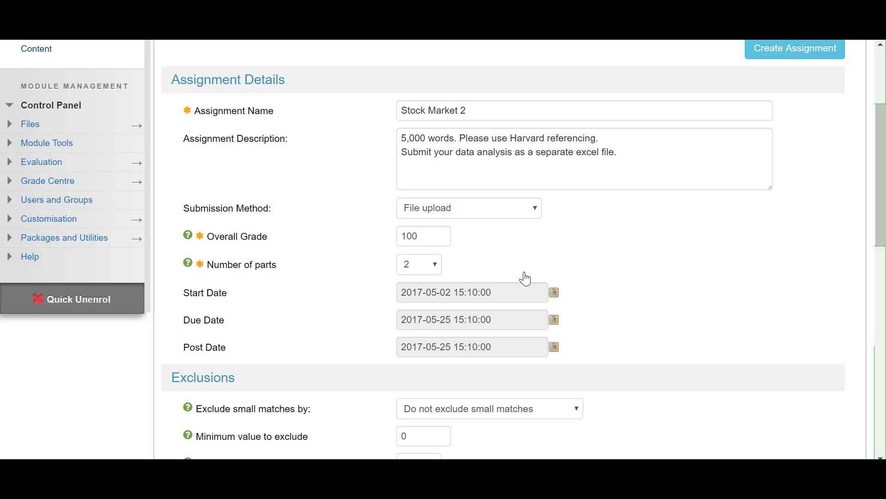
Step: Set the assignment's due date to 6 June 2017, keeping the time at 15:10:00
click(555, 322)
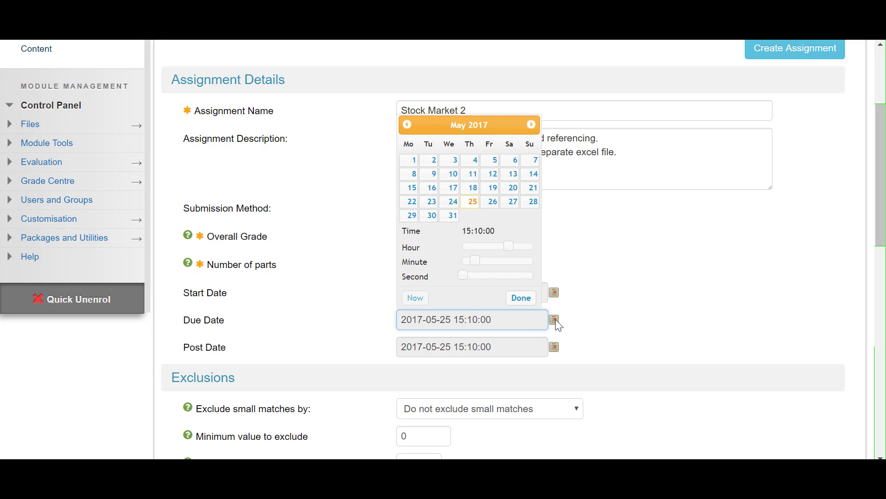
click(532, 125)
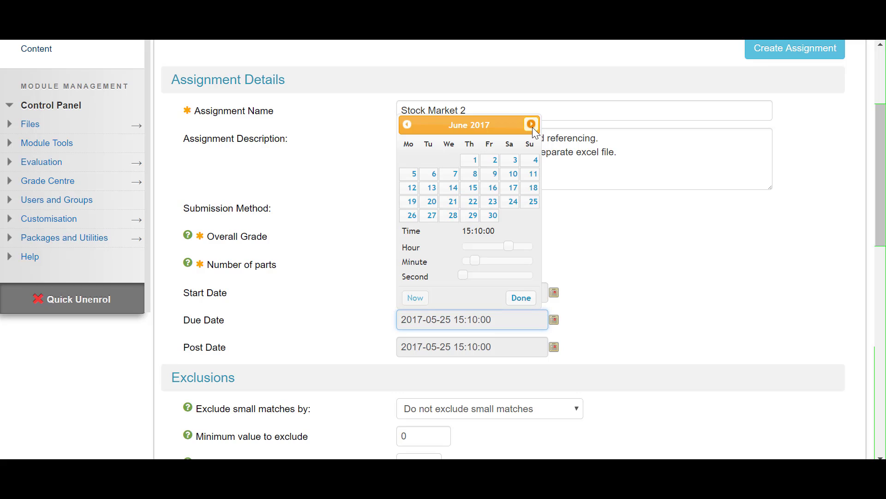
click(433, 176)
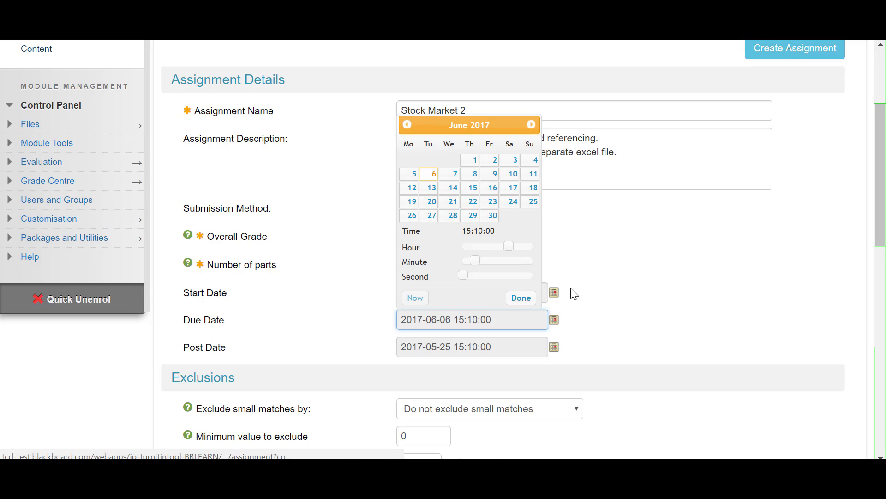
click(520, 298)
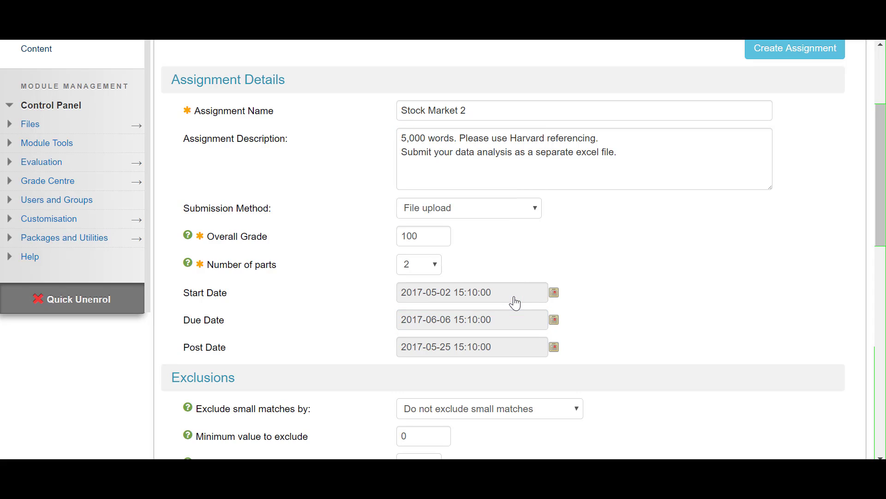
Step: Set the assignment's post date to 4 July 2017, keeping the time at 15:10:00
click(554, 348)
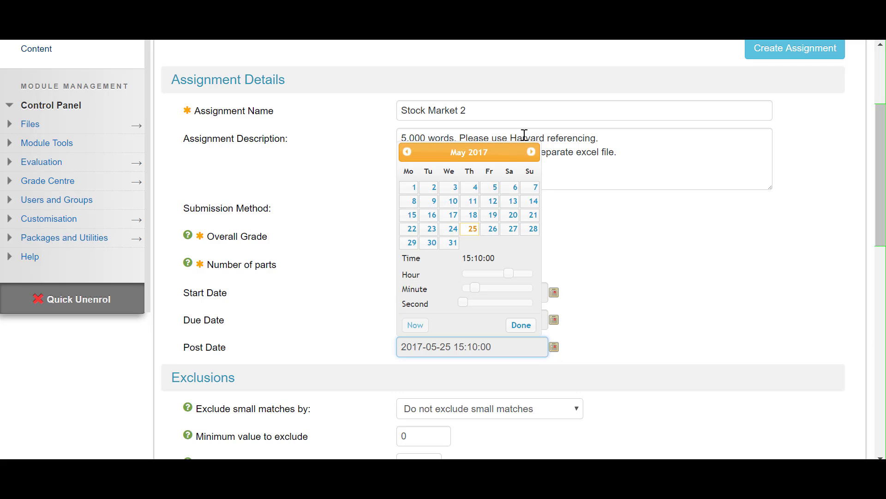
click(531, 152)
click(531, 152)
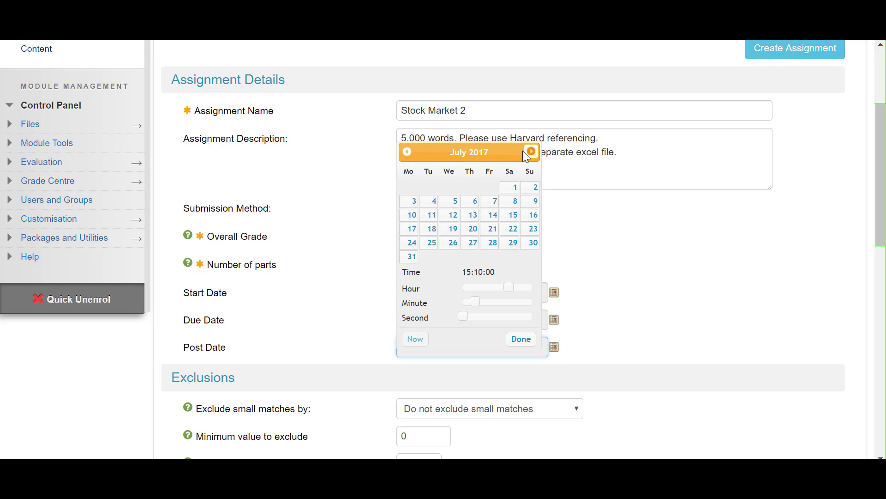
click(432, 200)
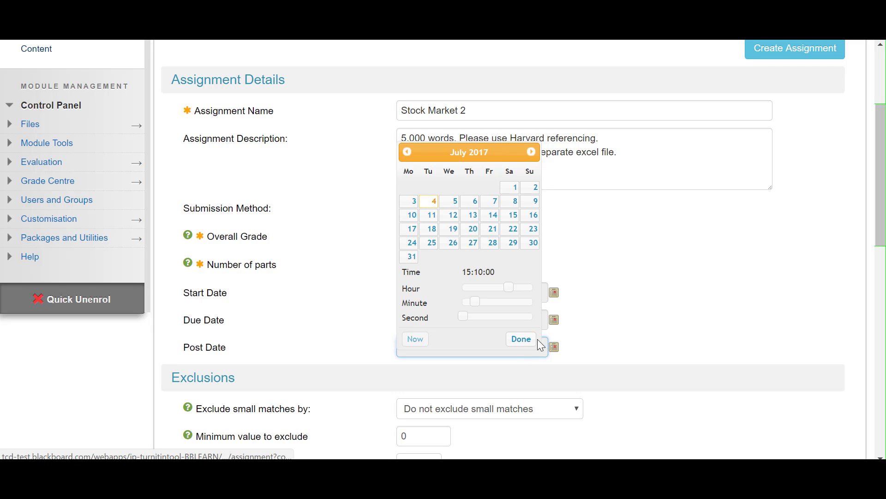
click(521, 342)
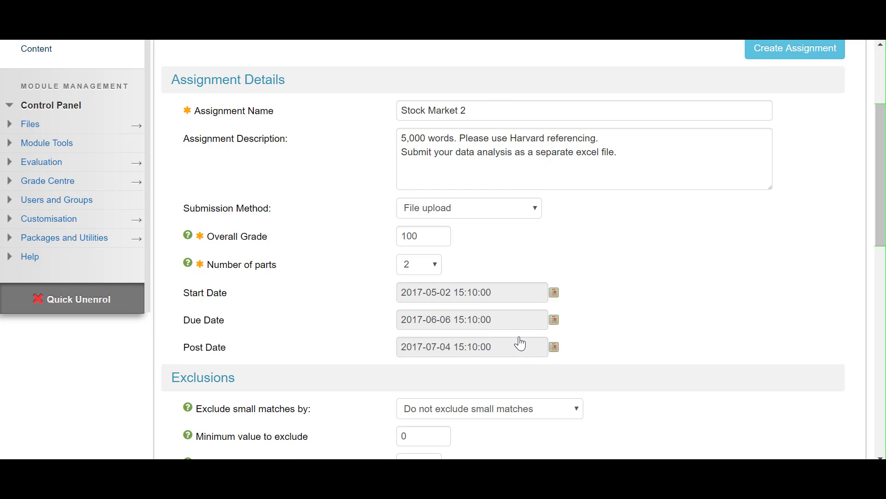
Step: Exclude small matches by word count, with a minimum value to exclude of 5
scroll(584, 125, down, 7)
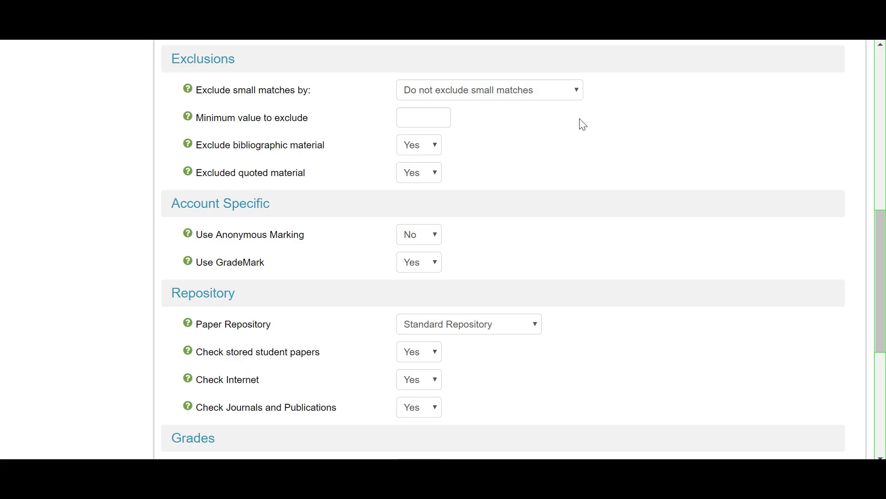
click(577, 92)
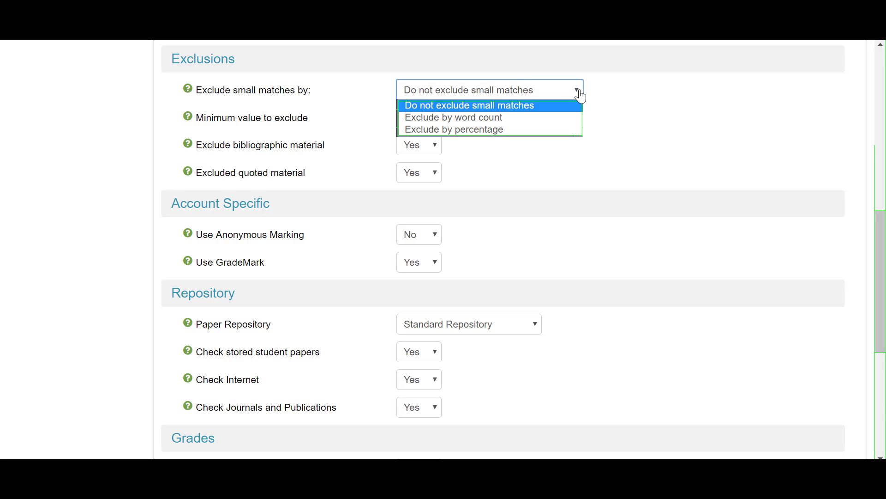
click(440, 118)
click(412, 122)
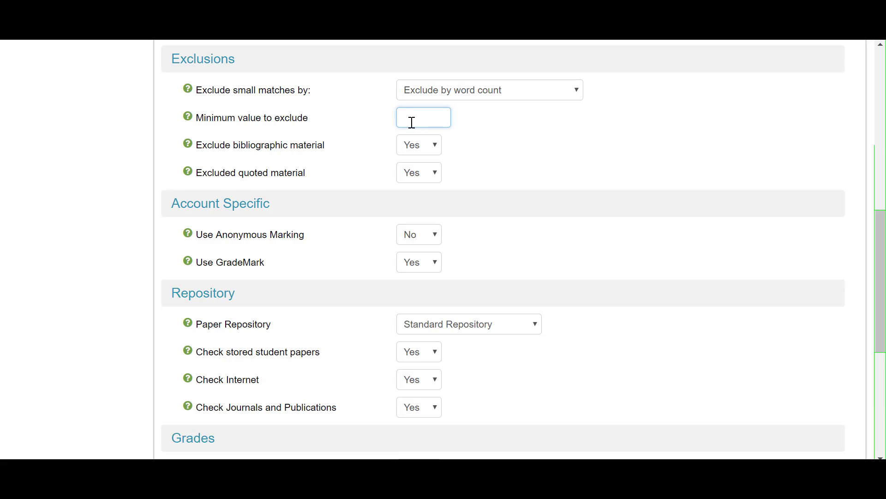
text(5)
click(529, 152)
Step: Choose Yes for excluding both bibliographic material and quoted material
click(436, 147)
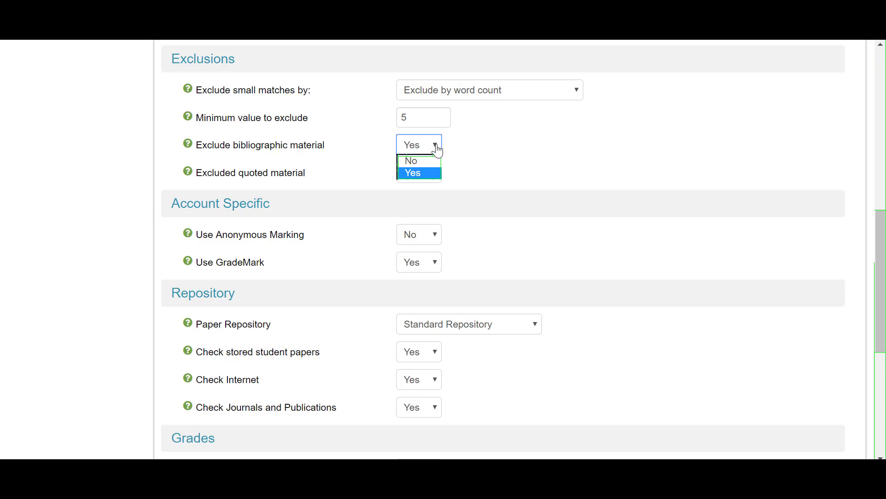
click(427, 174)
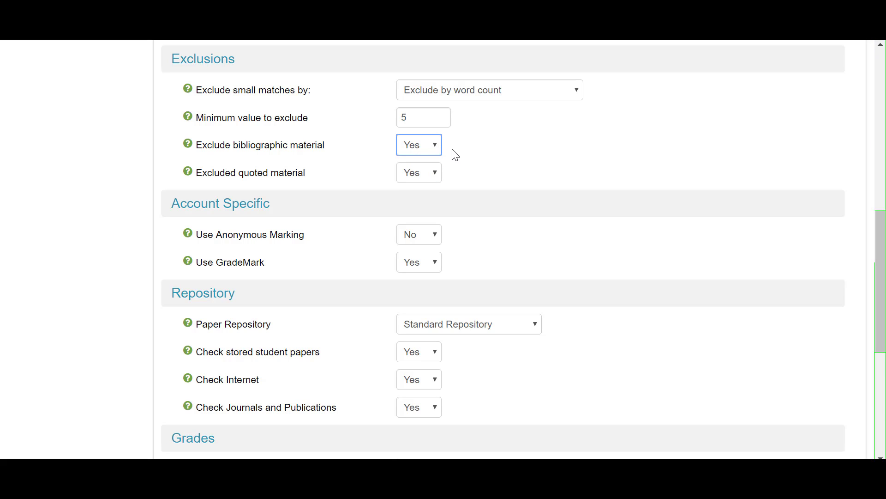
click(434, 176)
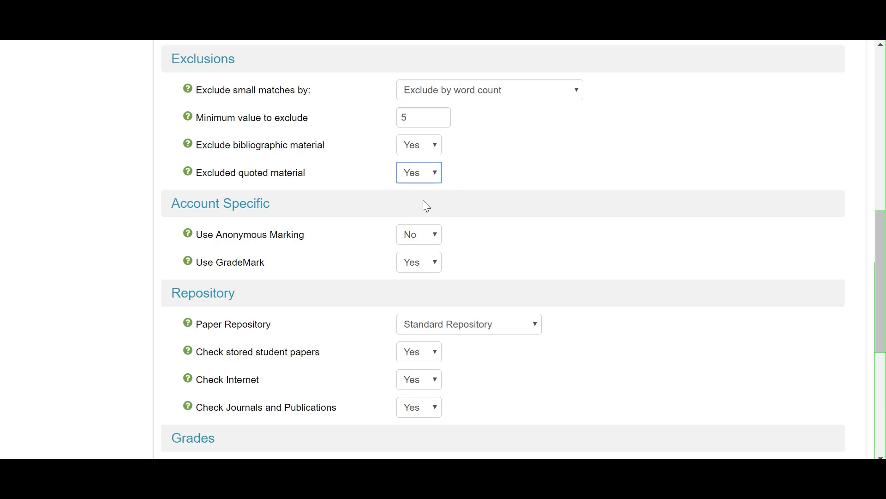
Step: Leave anonymous marking at No and set the use of GradeMark to Yes
scroll(422, 203, down, 3)
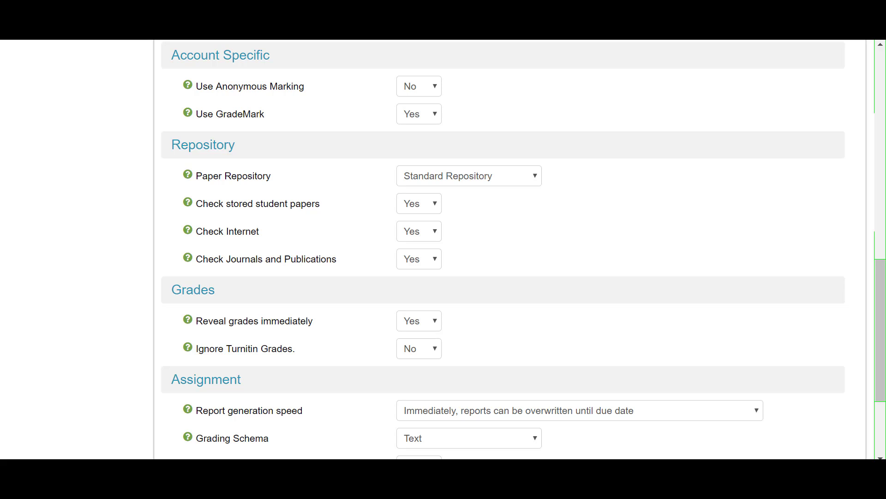
click(435, 92)
click(478, 109)
click(439, 118)
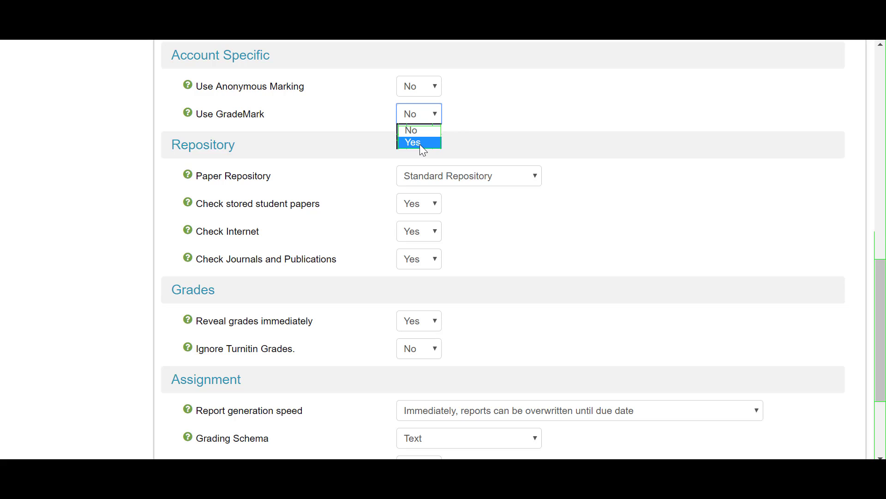
click(423, 144)
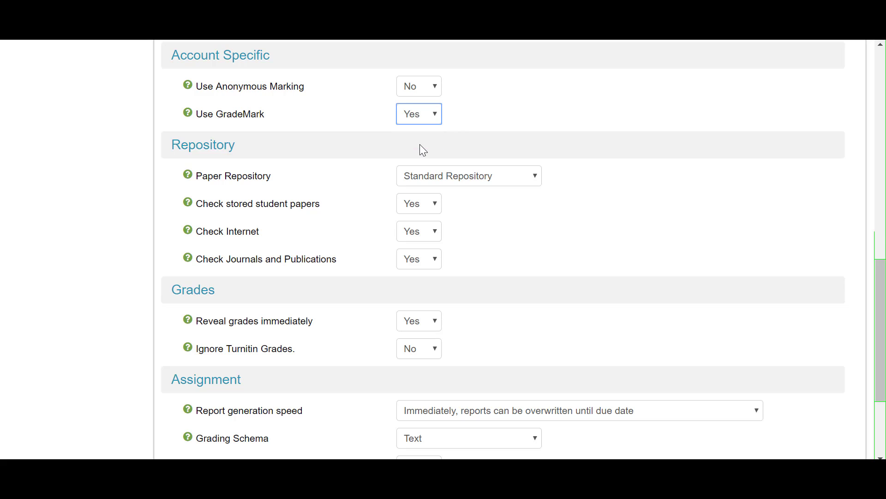
click(482, 110)
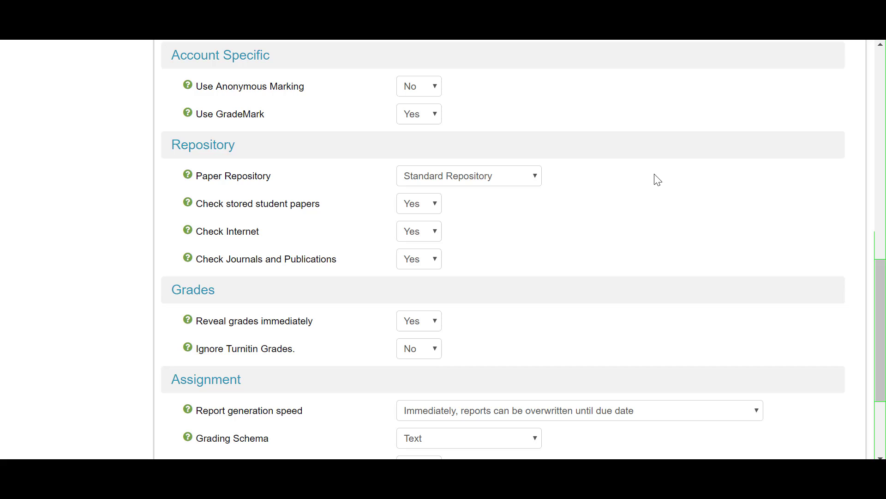
Step: Select Standard Repository as the paper repository for the assignment
click(536, 182)
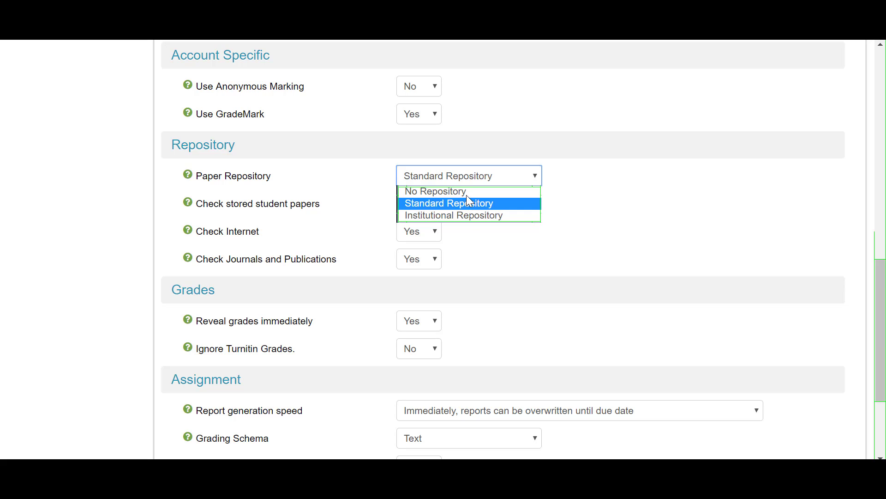
click(467, 206)
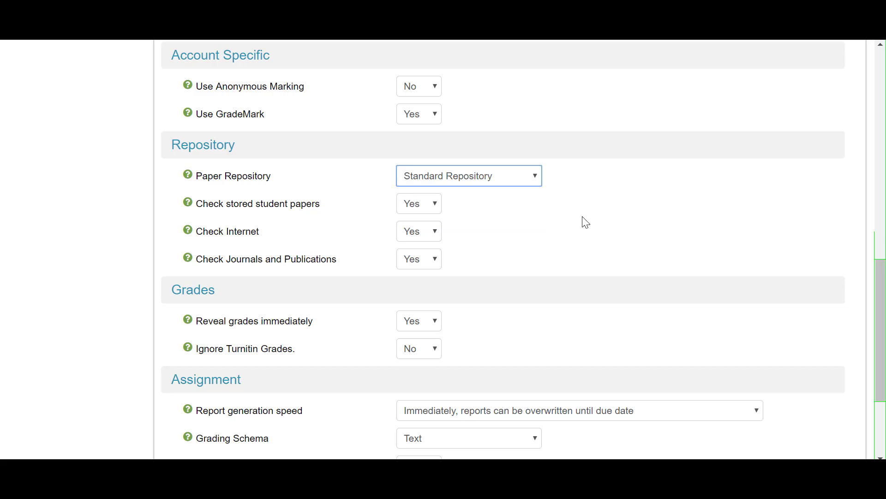
click(648, 230)
Step: Choose Yes for checking submissions against journals and publications
scroll(545, 175, down, 2)
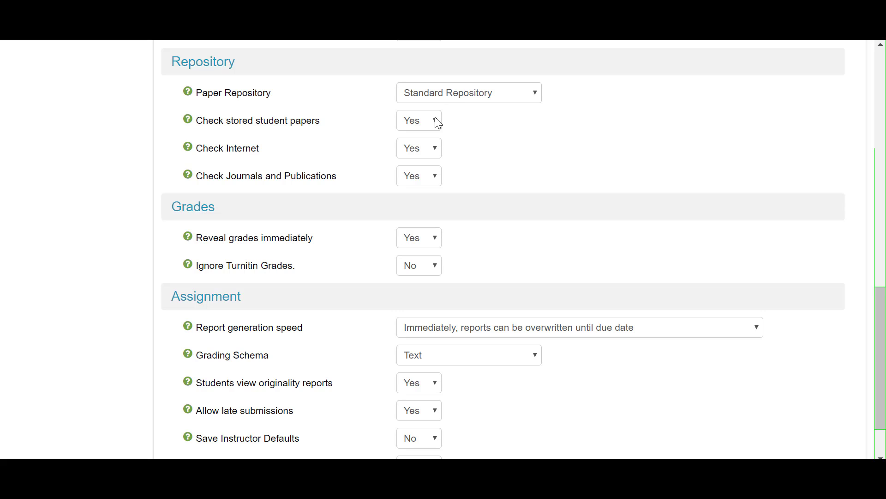
click(436, 176)
click(431, 203)
click(500, 175)
scroll(459, 172, down, 2)
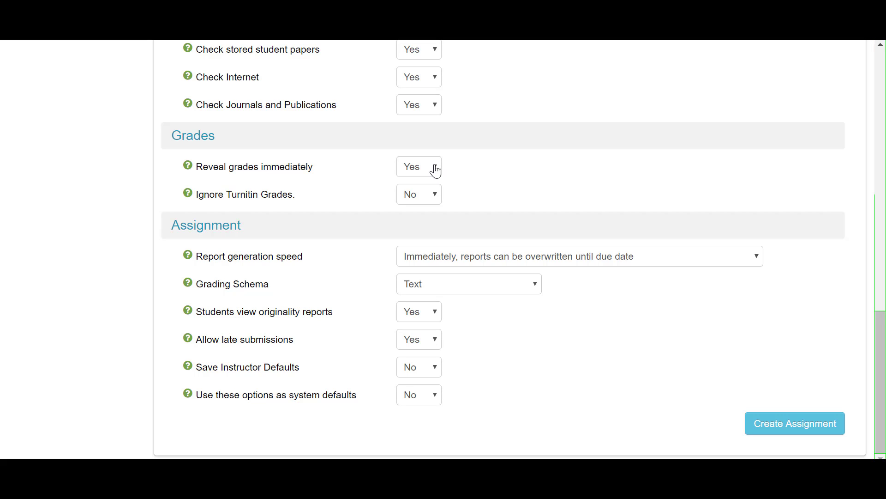
Step: Set grades to be revealed immediately to Yes and leave ignoring Turnitin grades at No
click(435, 170)
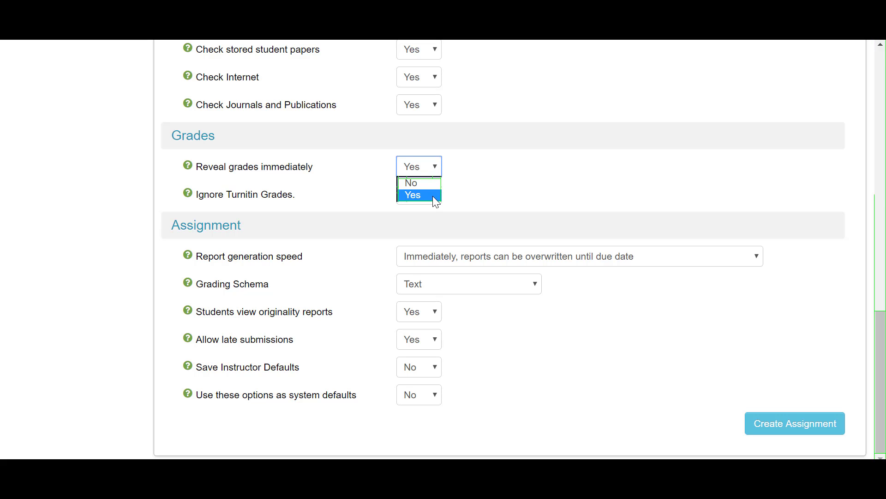
click(434, 197)
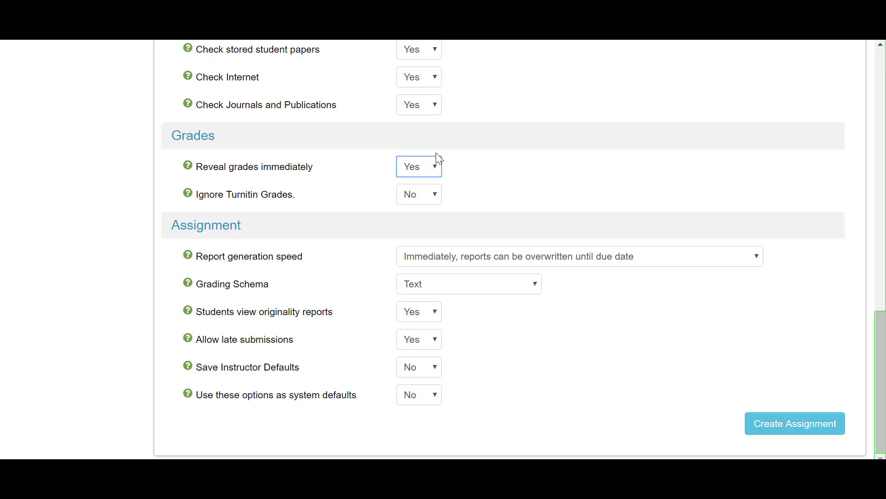
click(436, 198)
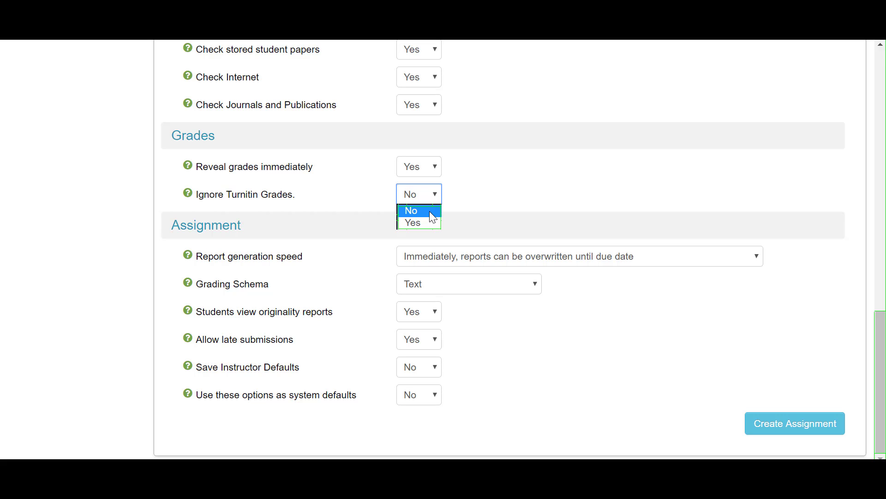
click(429, 211)
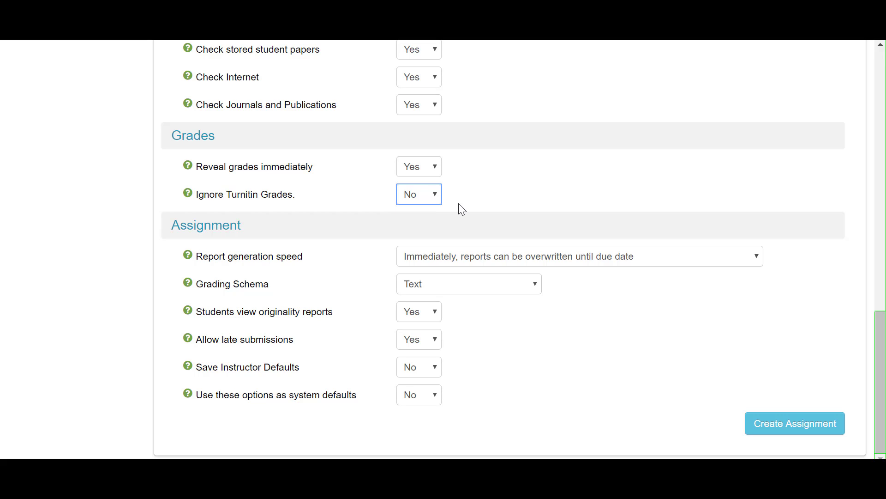
click(457, 204)
Step: Keep report generation at "Immediately, reports can be overwritten until due date" and set the grading schema to Percentage
click(755, 260)
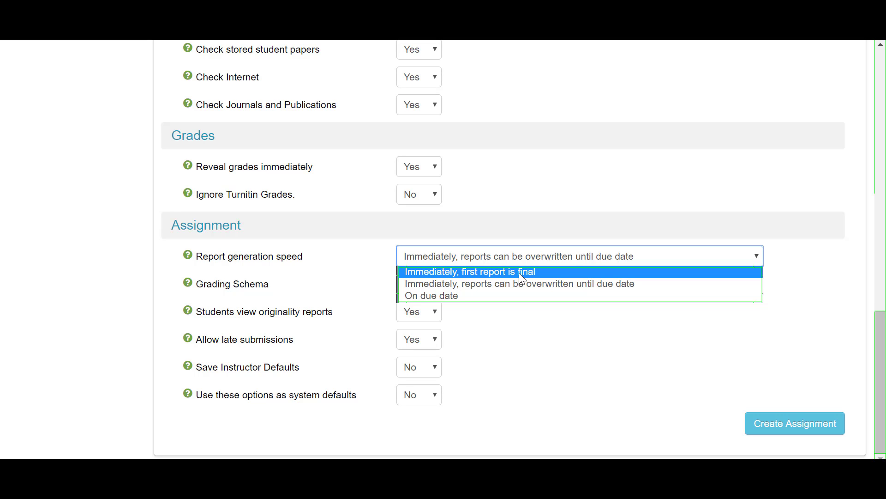
click(443, 297)
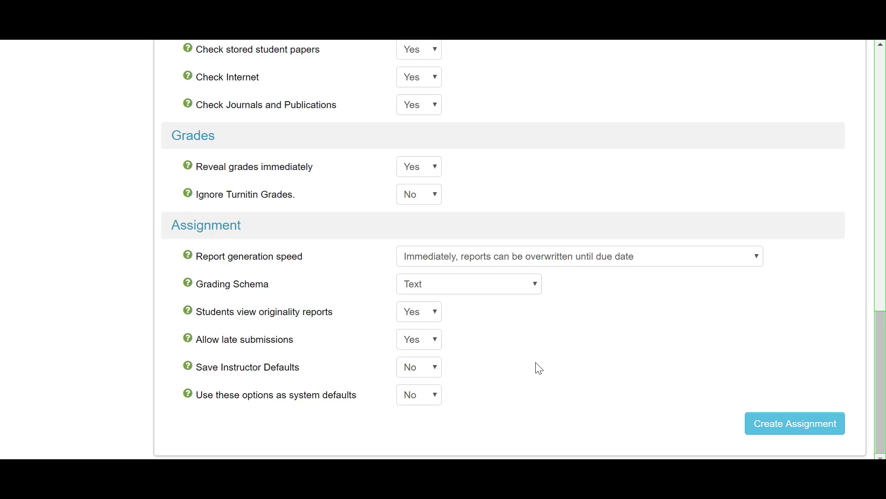
click(538, 289)
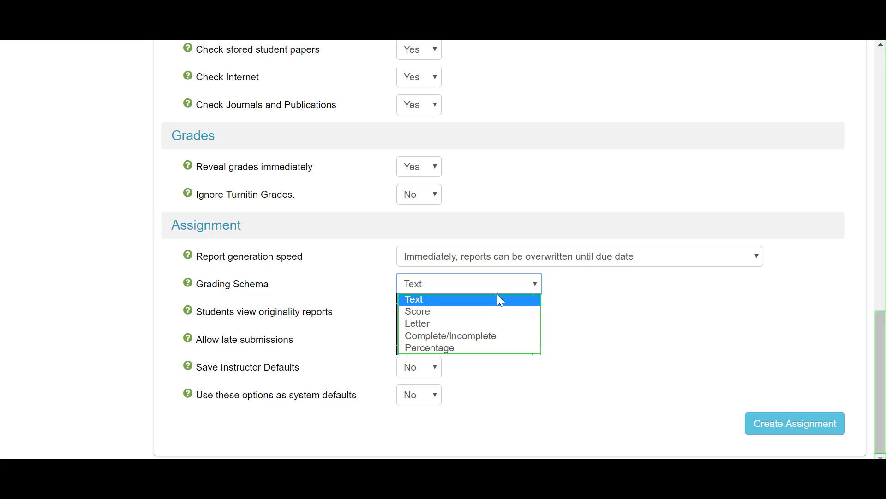
click(468, 349)
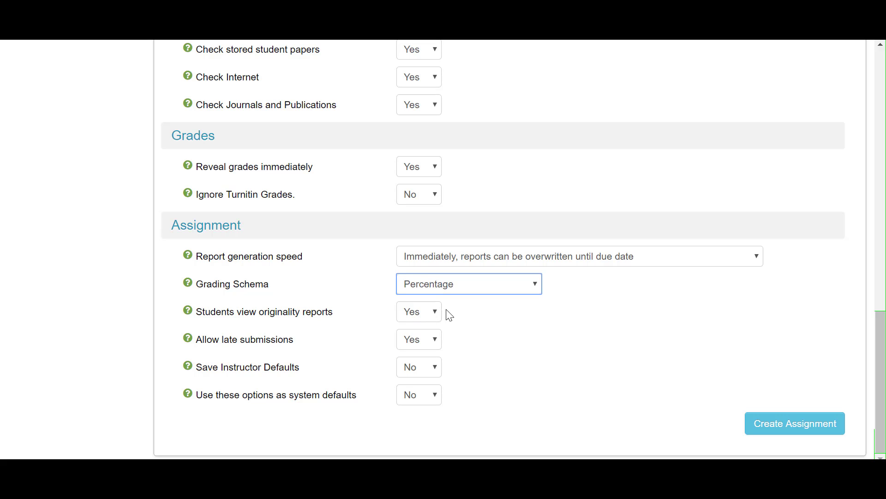
Step: Choose Yes for students viewing originality reports and for allowing late submissions
click(437, 317)
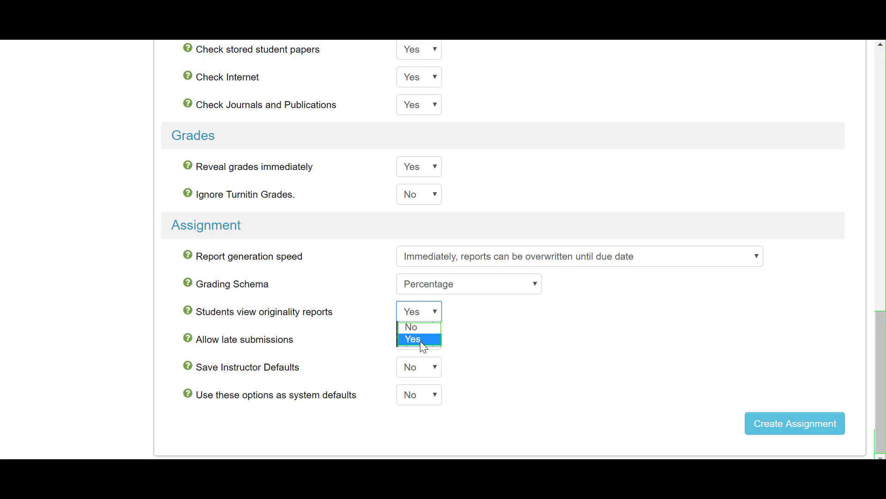
click(421, 343)
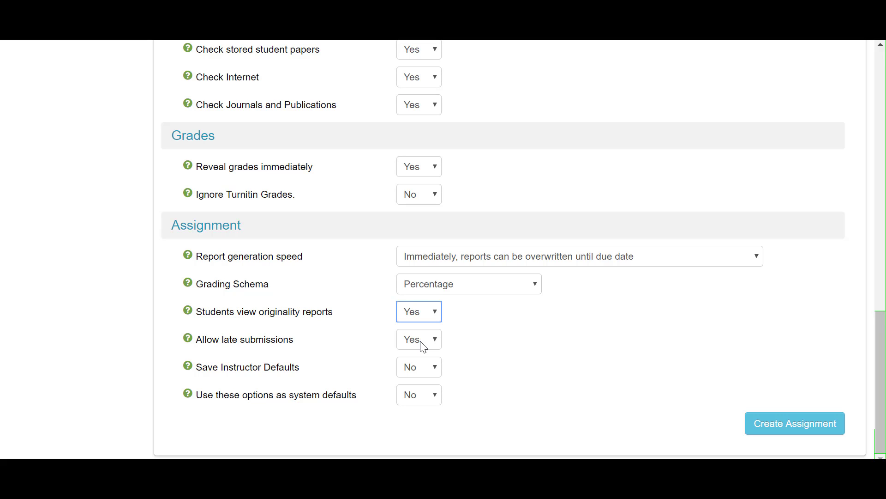
click(436, 346)
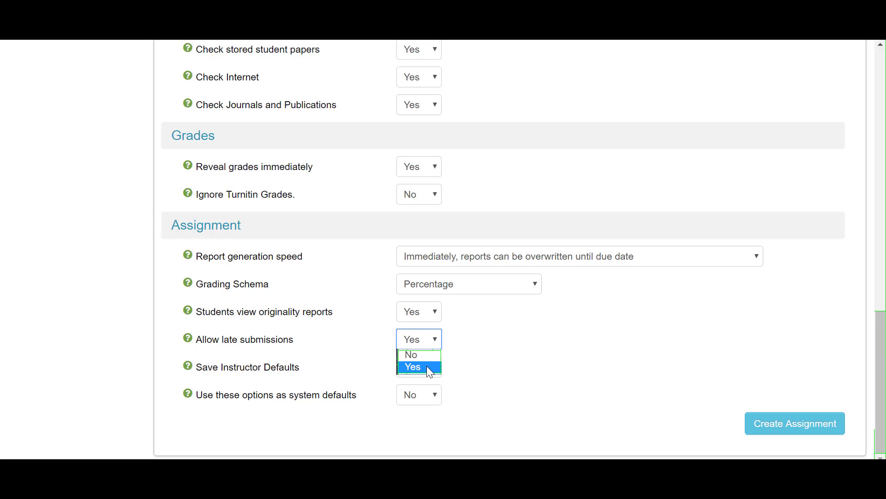
click(428, 368)
click(452, 357)
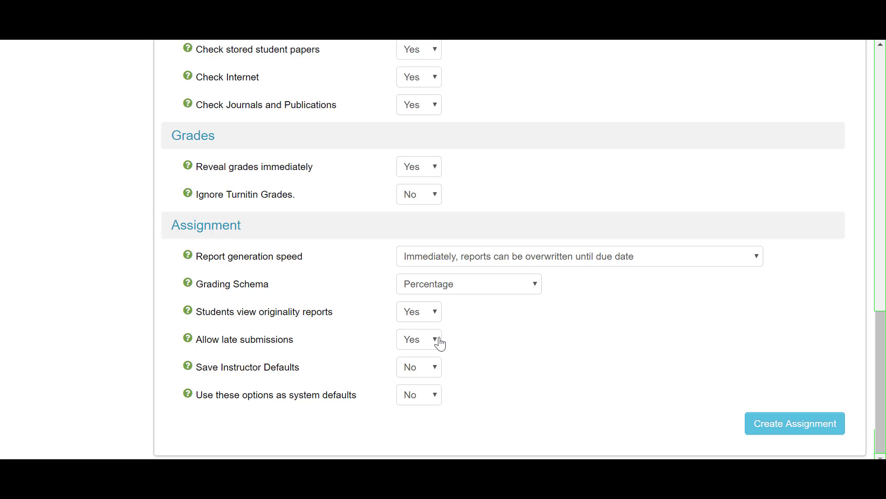
Step: Set Save Instructor Defaults to Yes and create the assignment
click(436, 369)
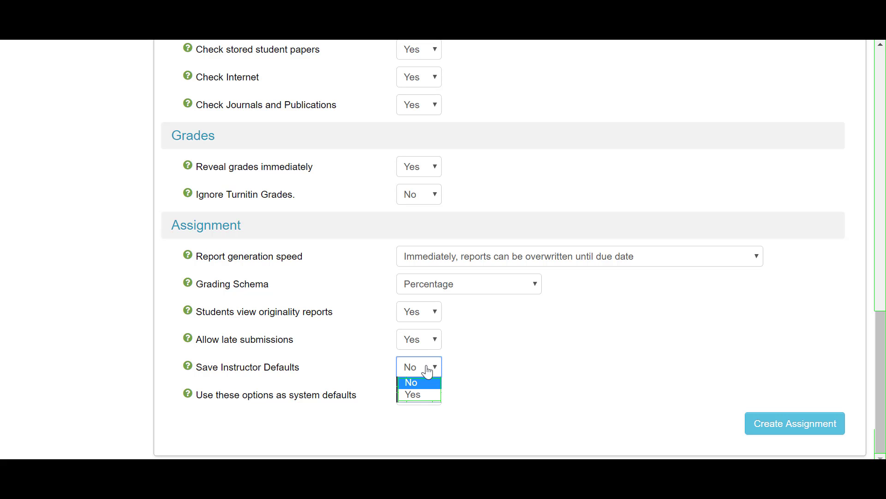
click(421, 396)
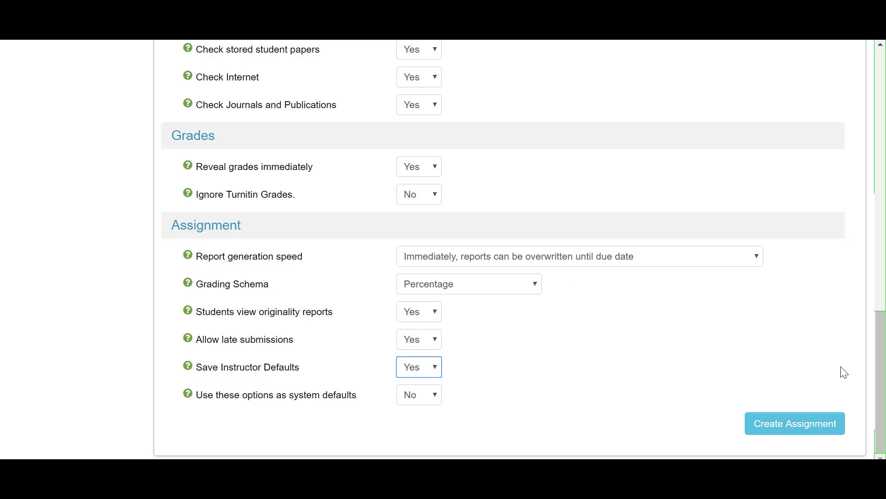
click(790, 424)
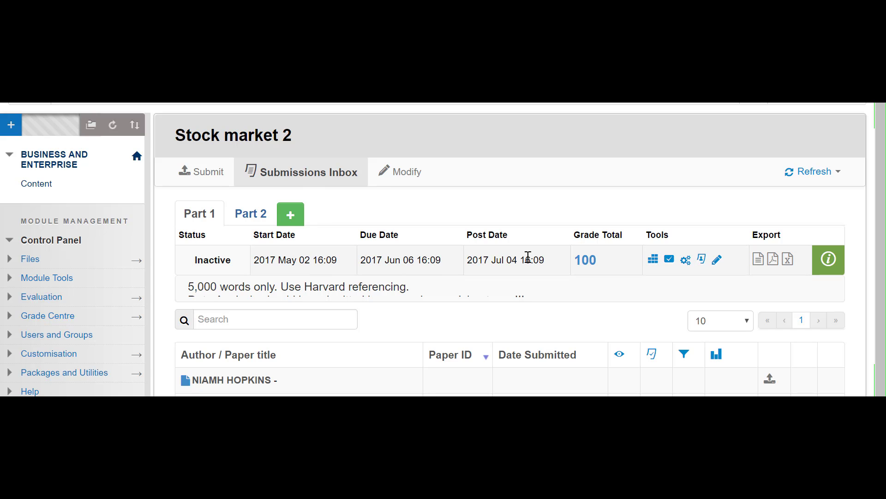
Step: Expand and collapse the Part 1 assignment description in the submissions inbox, and open Part 2
click(372, 290)
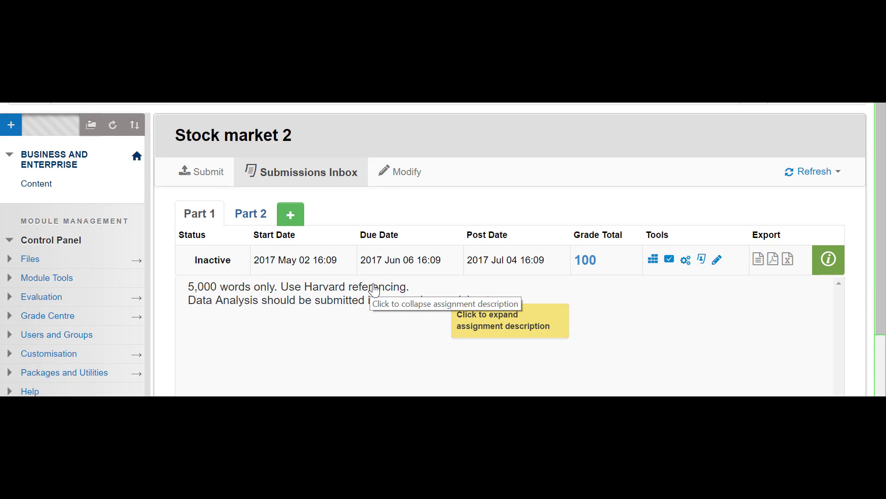
click(373, 290)
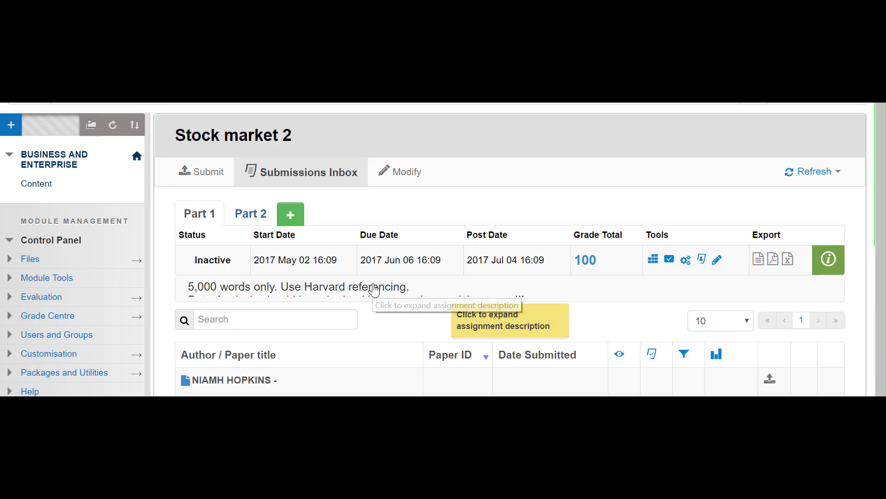
click(254, 216)
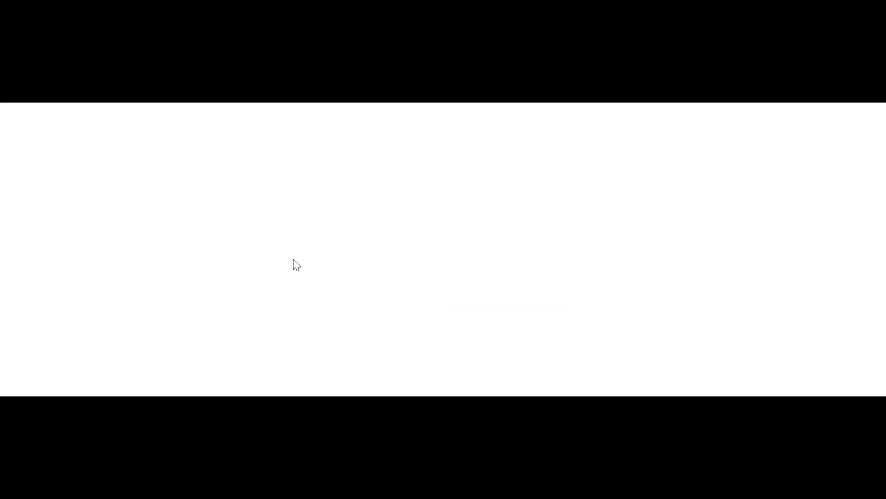